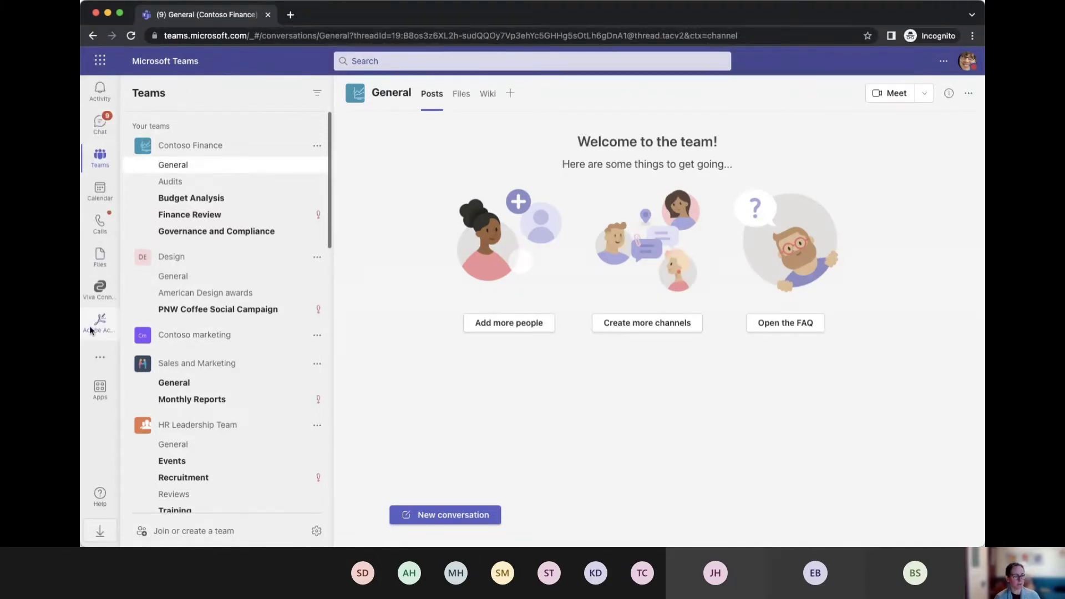
Step: Open the Adobe Acrobat Sign app in Teams and review the agreements in progress and those waiting for you under Manage
click(100, 329)
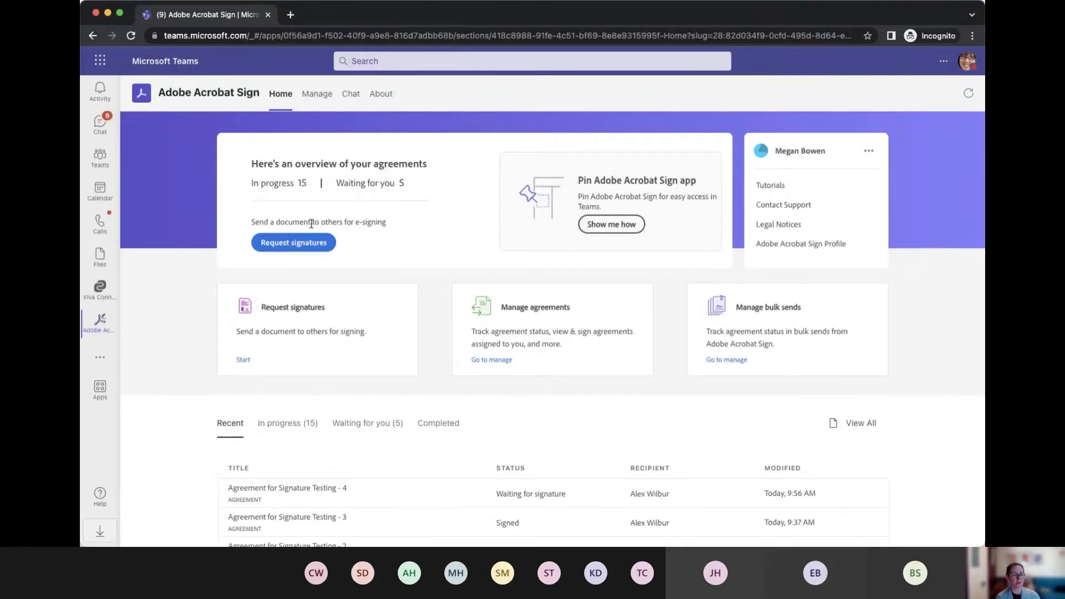
scroll(610, 451, down, 1)
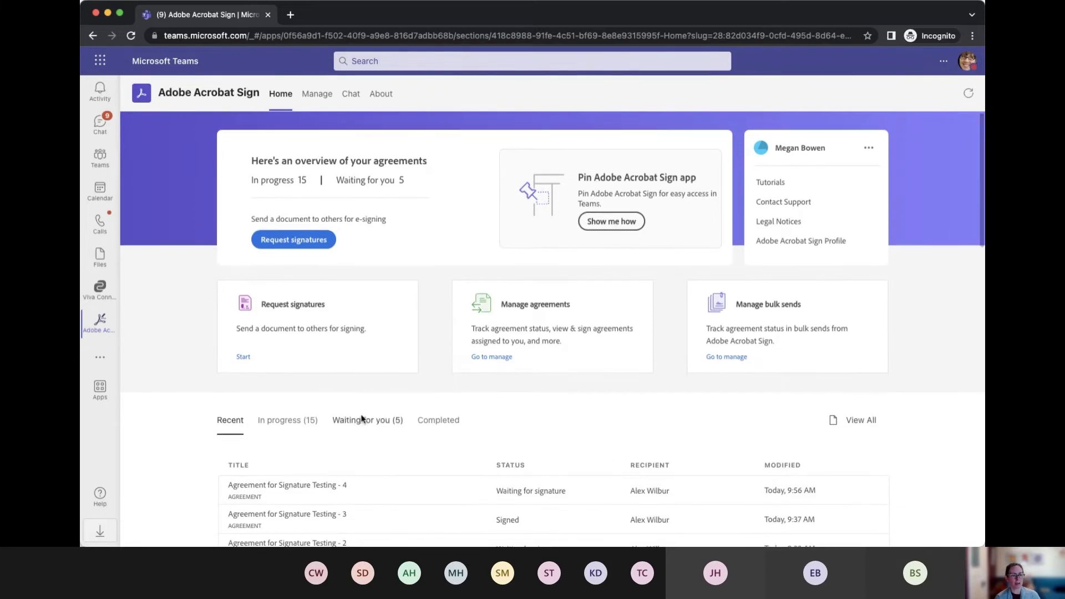
click(586, 337)
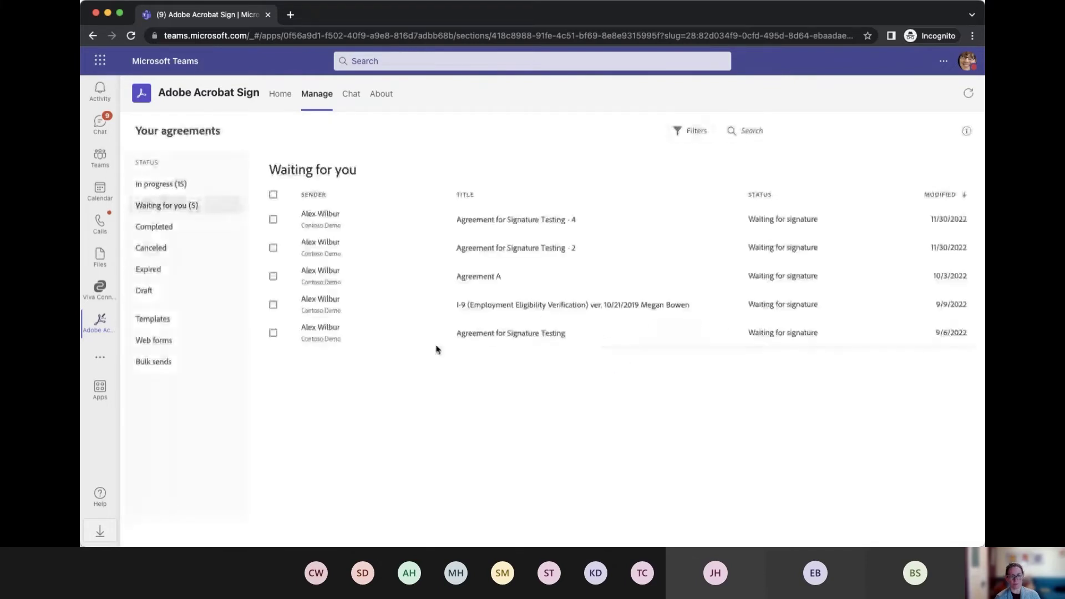
click(162, 185)
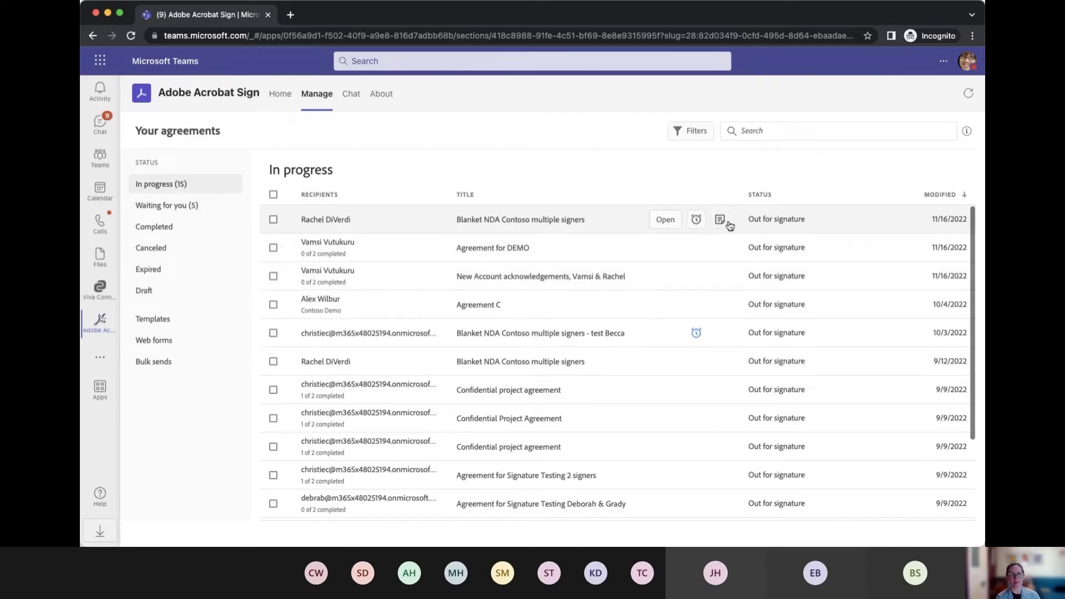
click(163, 206)
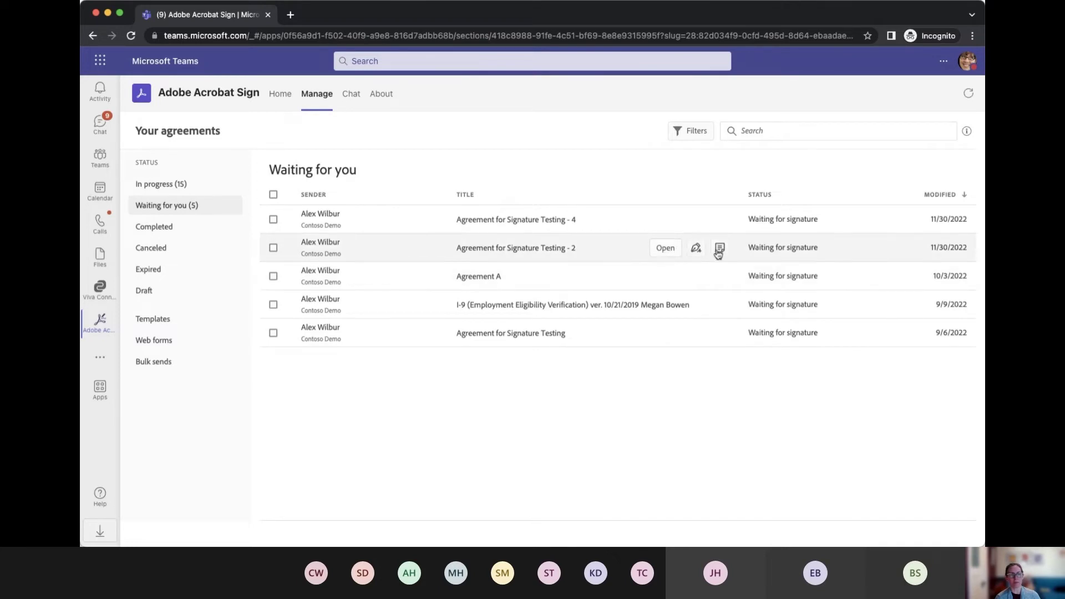
Step: Return to the Acrobat Sign home page and review its lists of in-progress, waiting and completed agreements
click(280, 98)
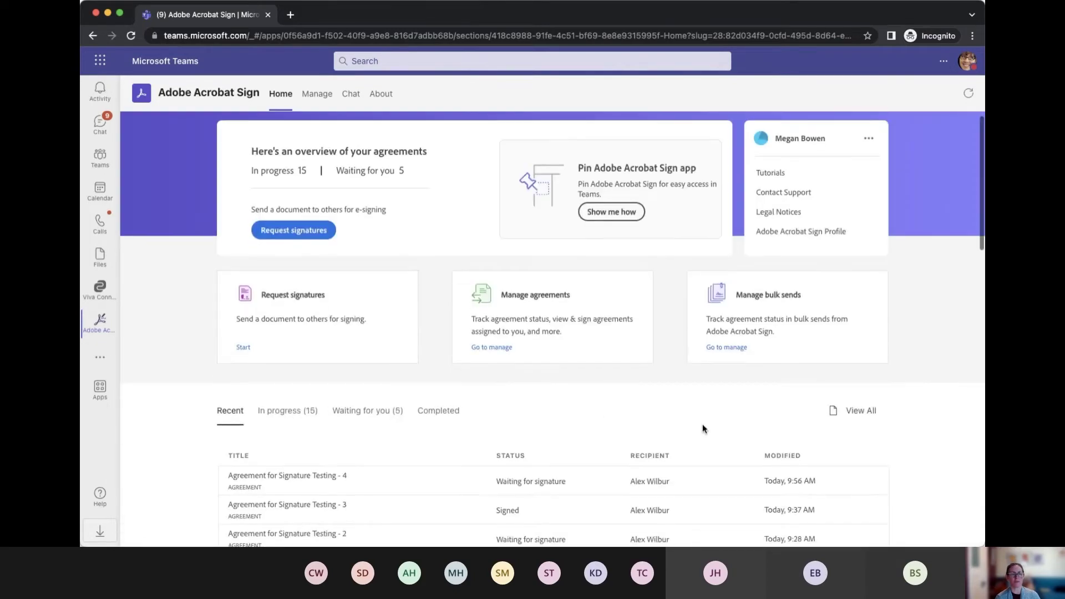
scroll(702, 426, down, 3)
scroll(702, 426, down, 2)
click(280, 157)
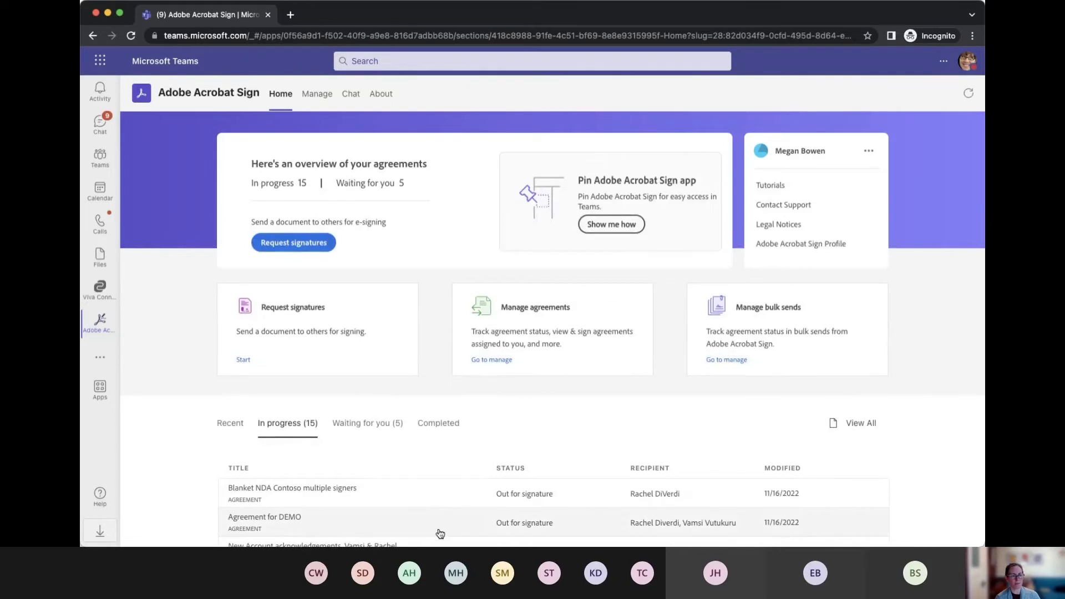
click(376, 424)
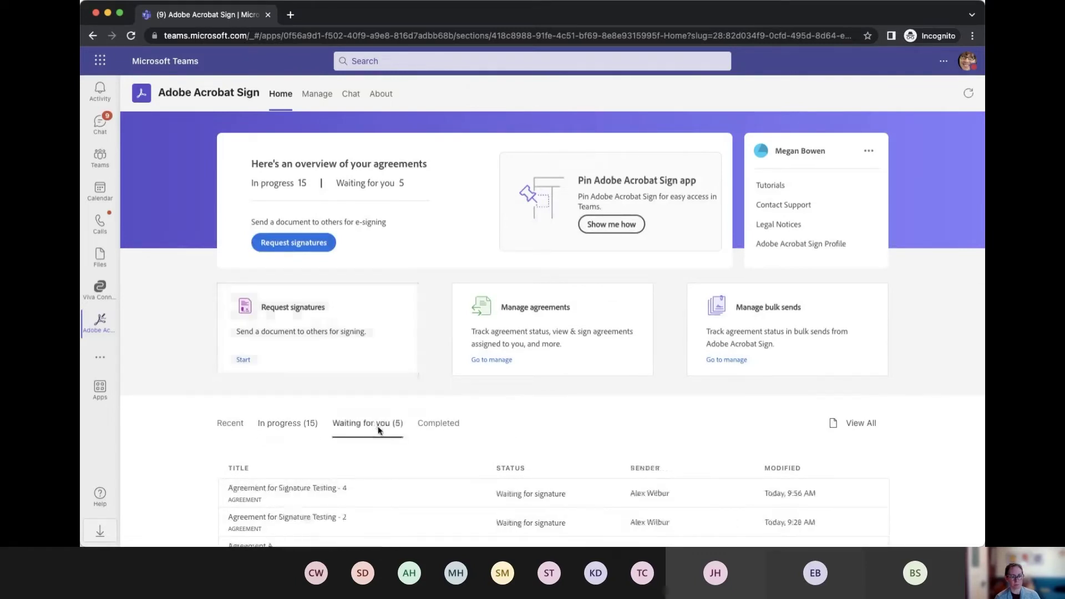
click(445, 423)
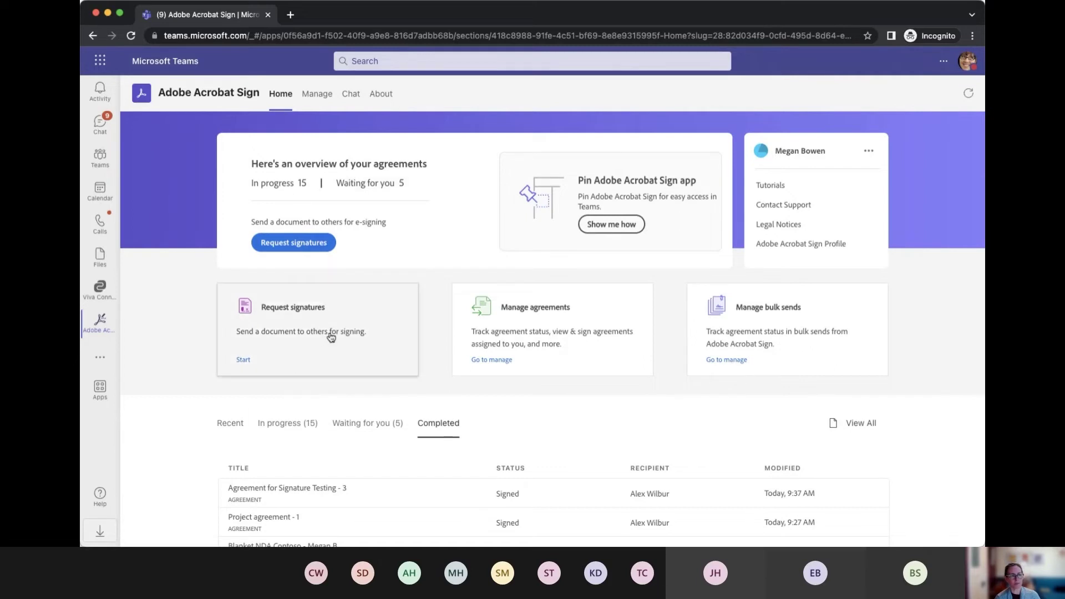
Step: Start a signature request and add the signer's suggested email address as the first recipient
click(296, 321)
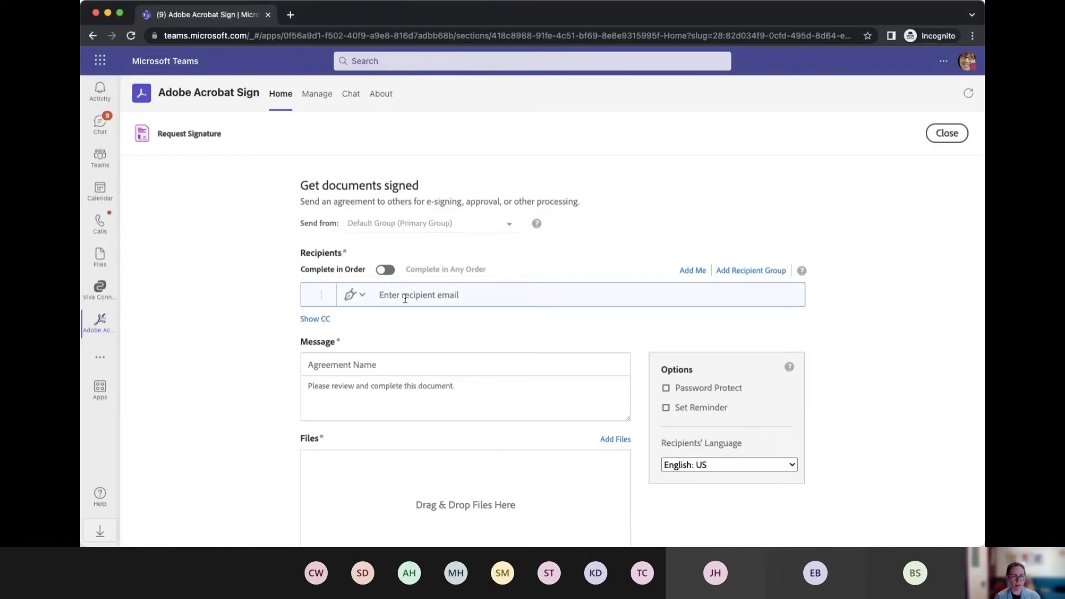
text(alex)
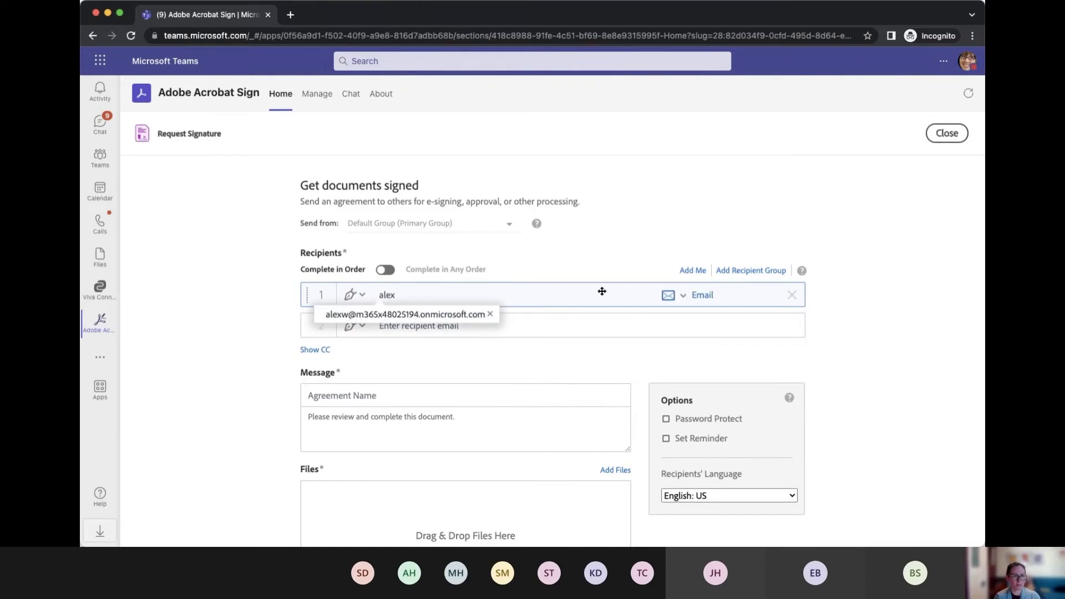
click(405, 311)
scroll(505, 447, down, 1)
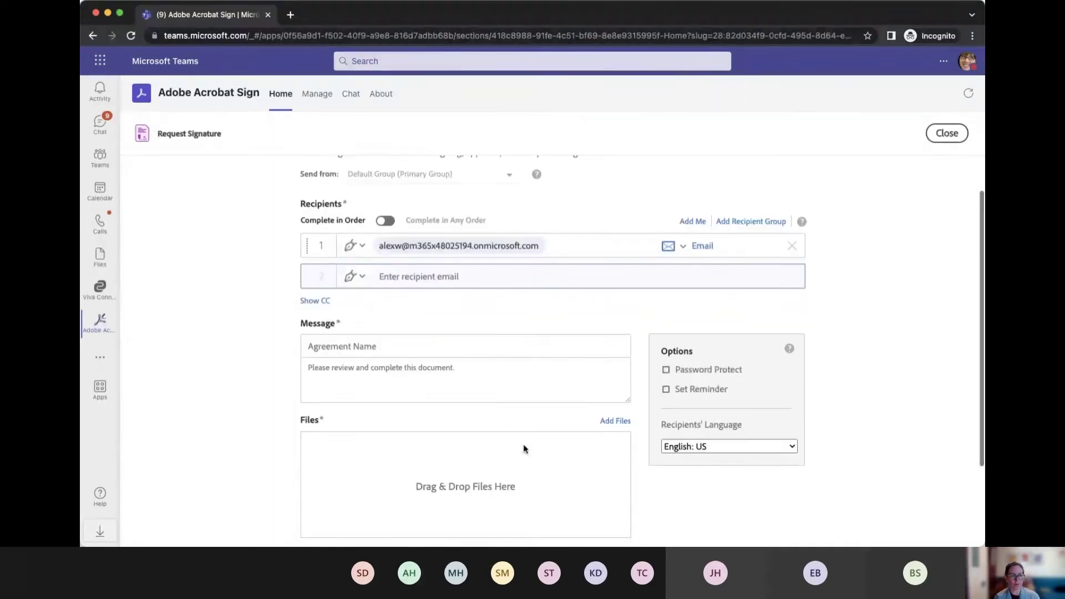
Step: Attach the Blanket NDA Contoso multiple signers template to the signature request
click(616, 421)
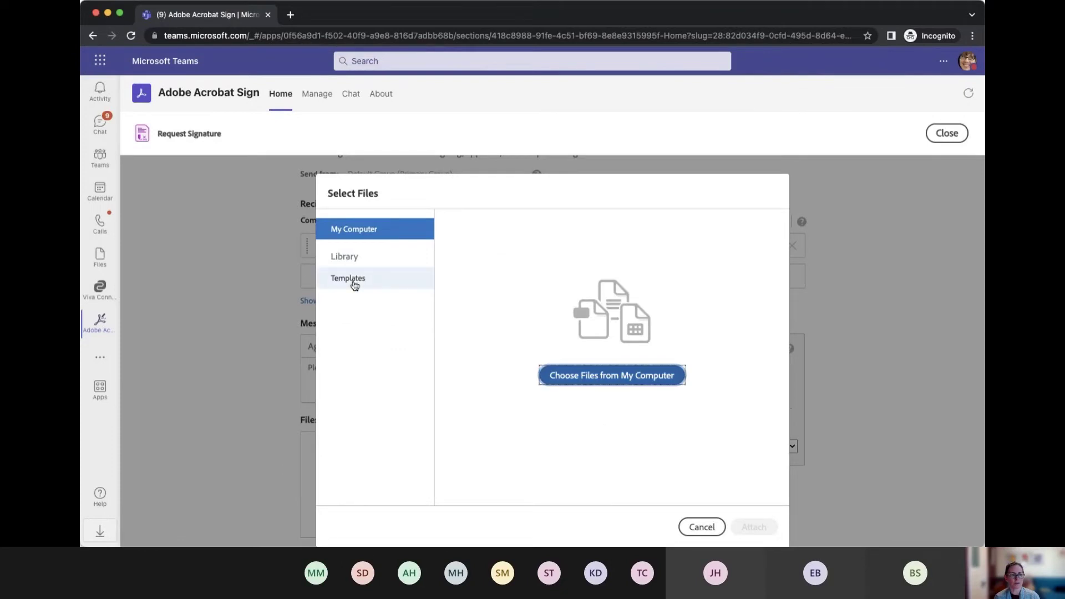
click(350, 280)
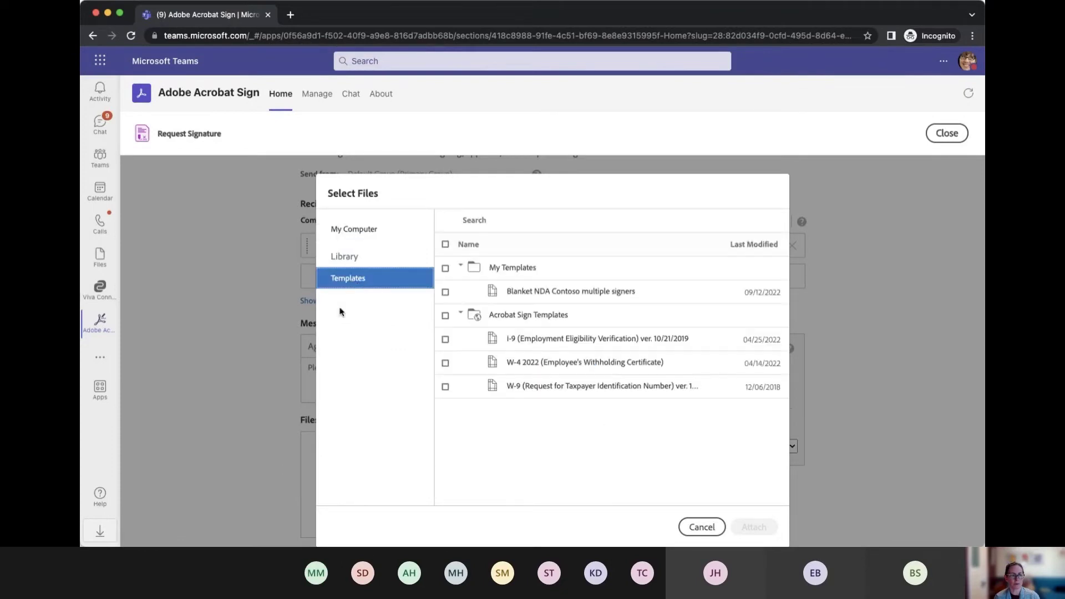
click(643, 294)
click(754, 527)
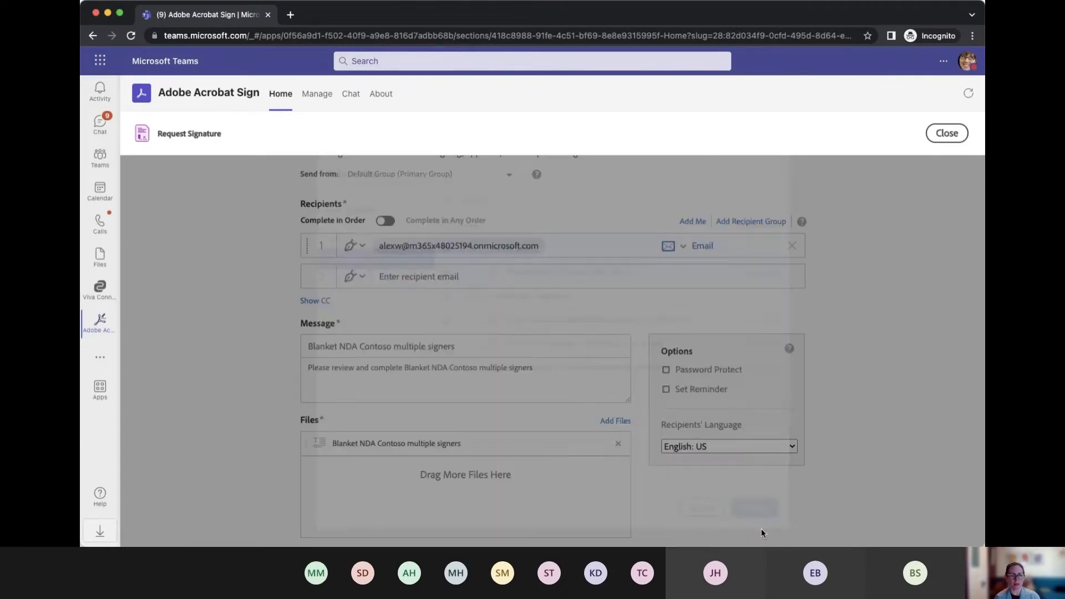
Step: Proceed to the field preview of the NDA, send it for signature, and close the completed request
scroll(557, 359, down, 3)
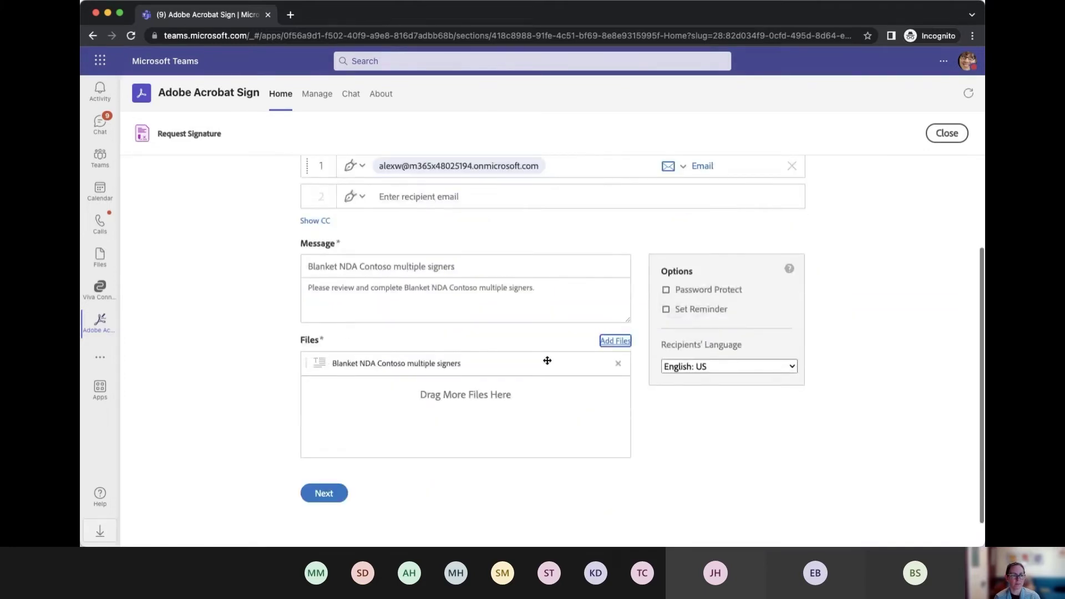
click(326, 495)
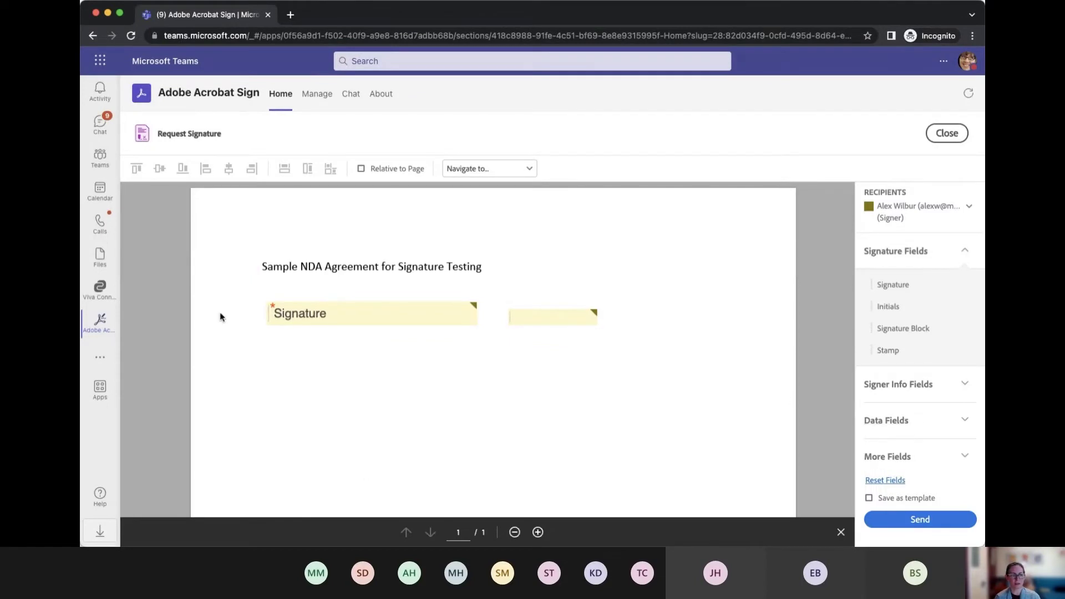
click(925, 522)
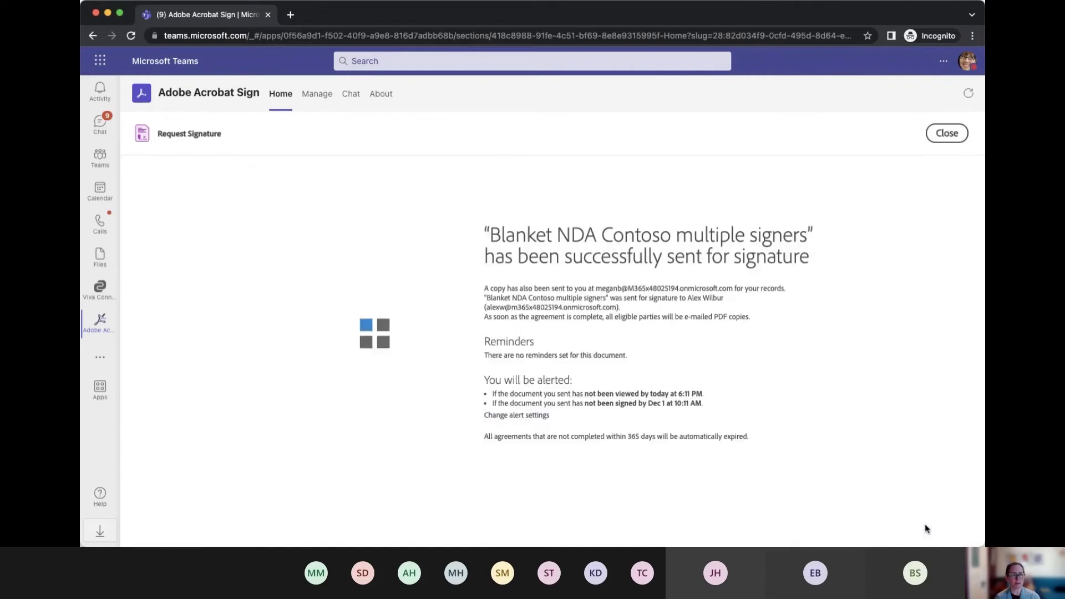
click(948, 139)
click(949, 138)
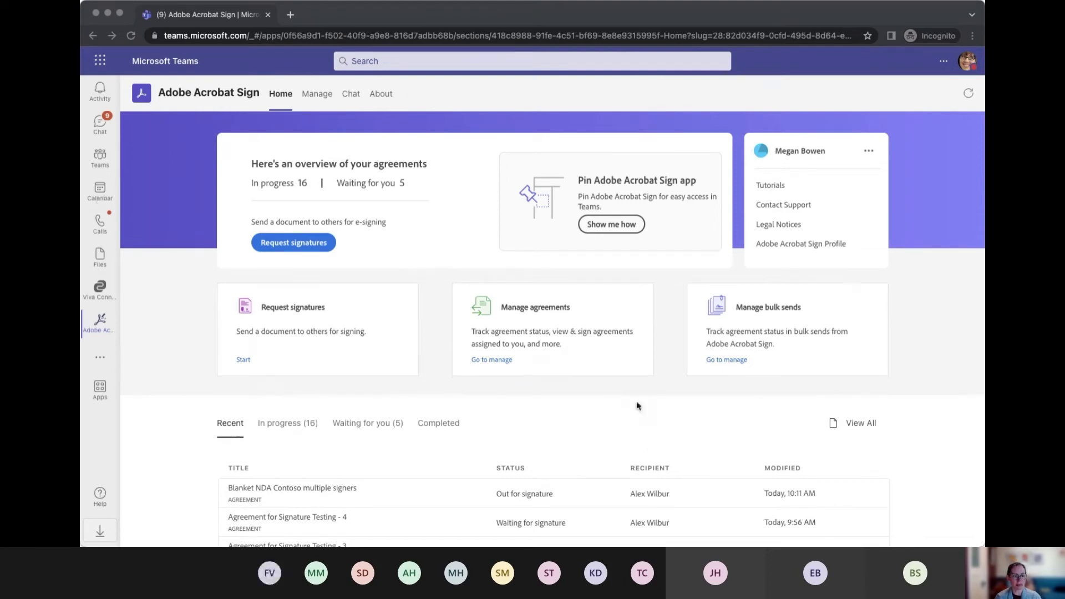
Step: Switch to the recipient's Teams window and open the waiting Blanket NDA Contoso multiple signers agreement for signing
click(582, 387)
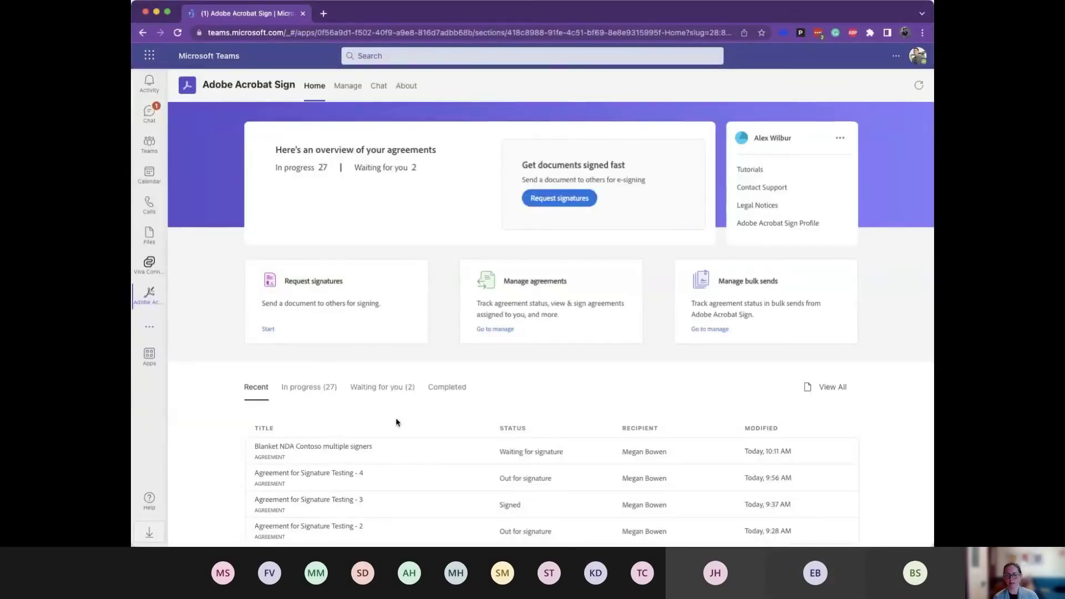
click(387, 390)
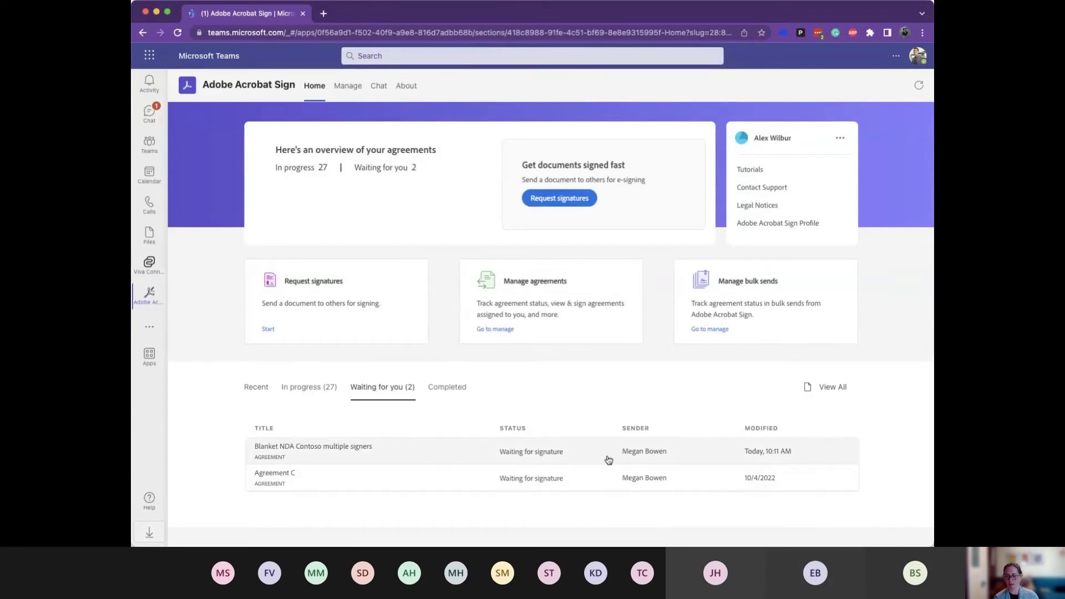
click(446, 442)
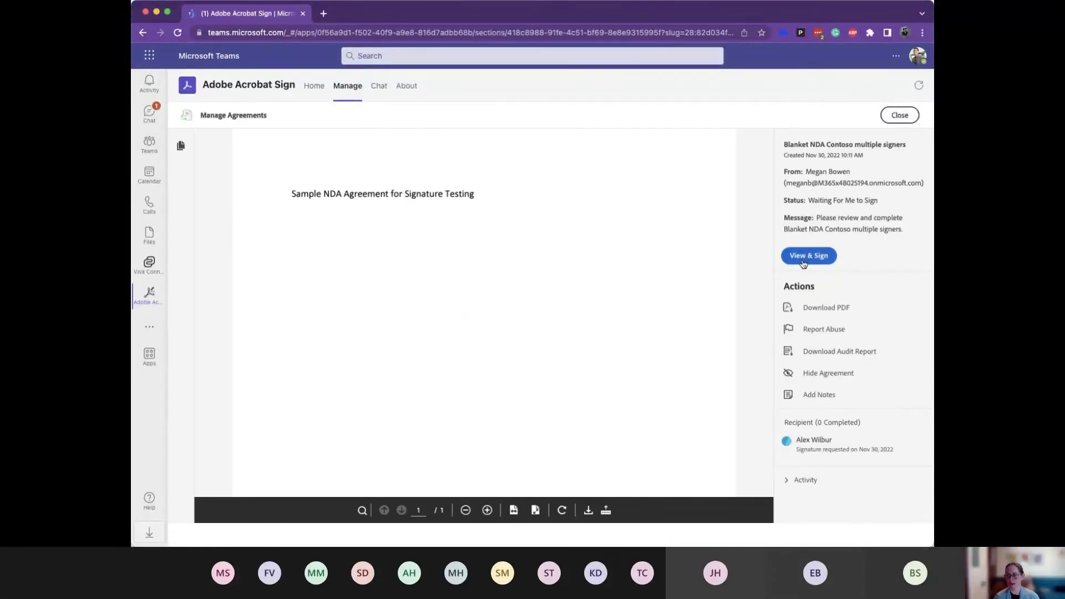
click(808, 258)
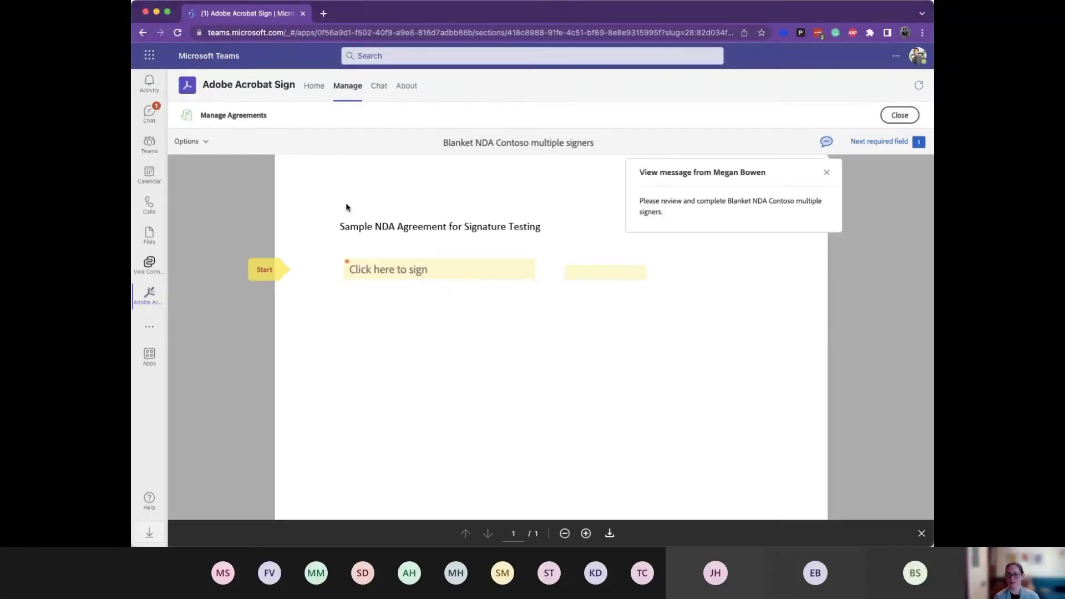
Step: Apply the recipient's typed signature to the signature field and complete signing of the NDA
click(411, 274)
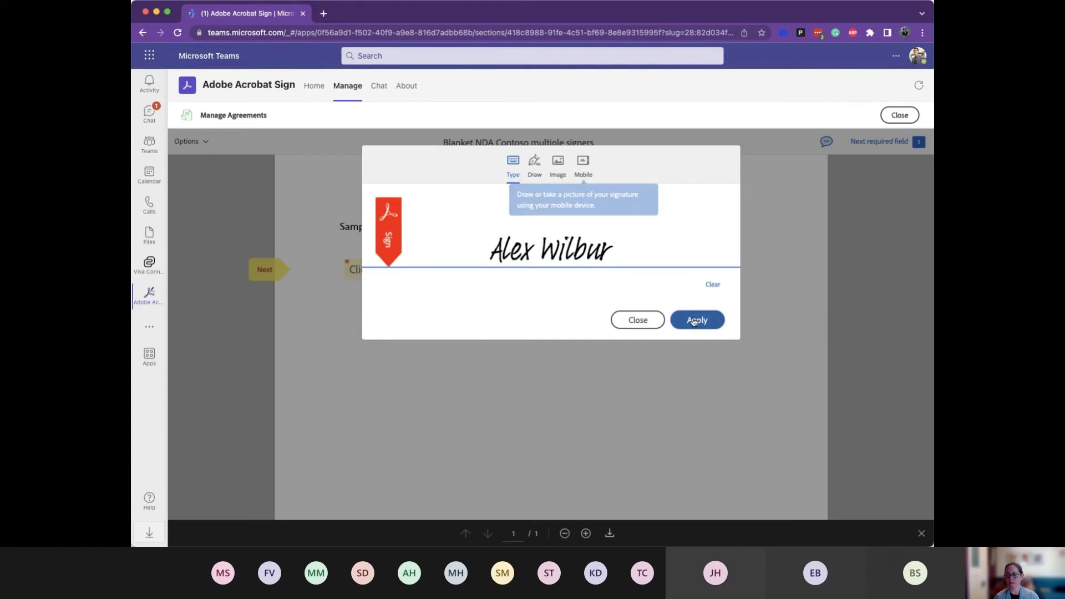
click(694, 320)
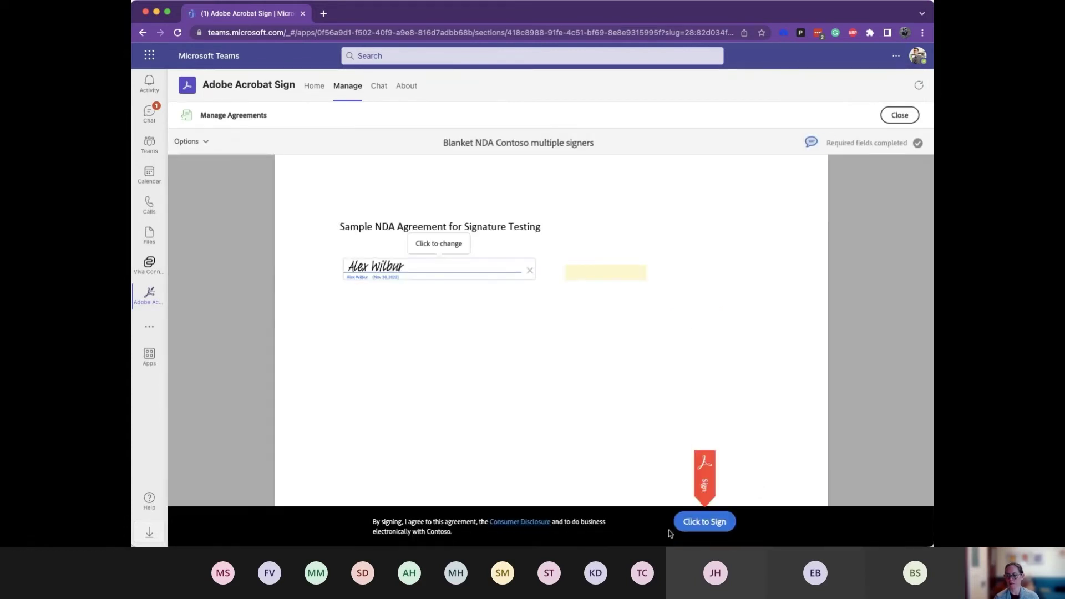
click(704, 522)
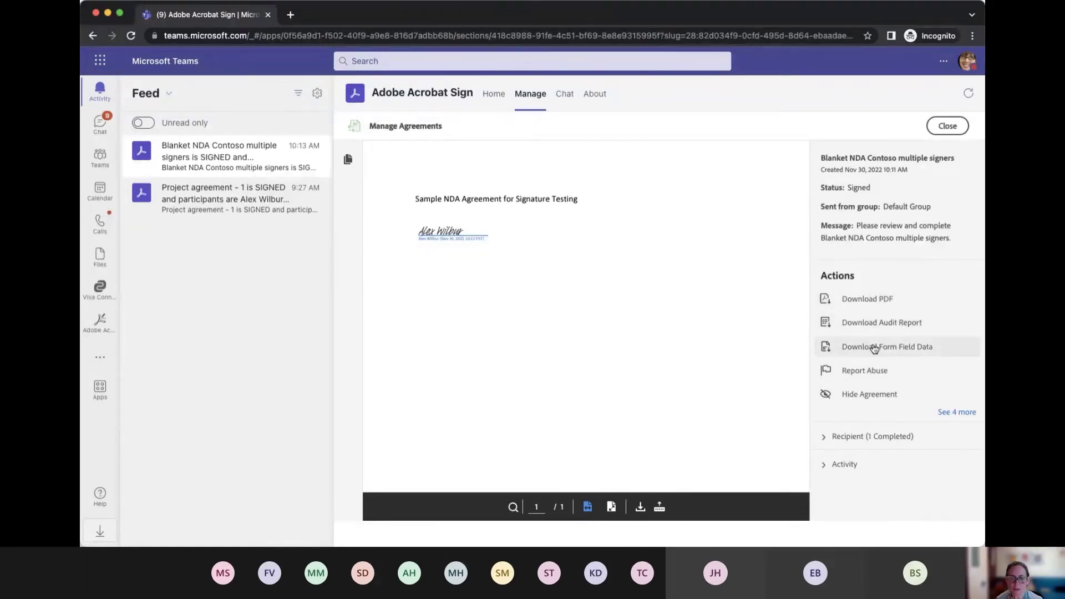
Step: Download the signed NDA's audit report in the sender's window, close the agreement, and return to the Acrobat Sign home page
click(926, 324)
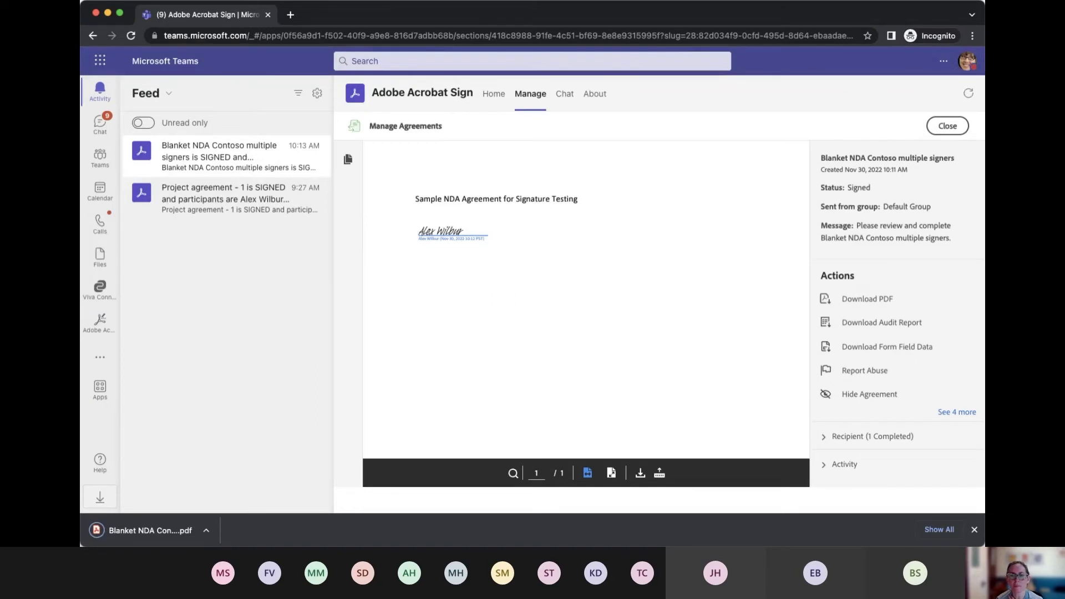
click(949, 127)
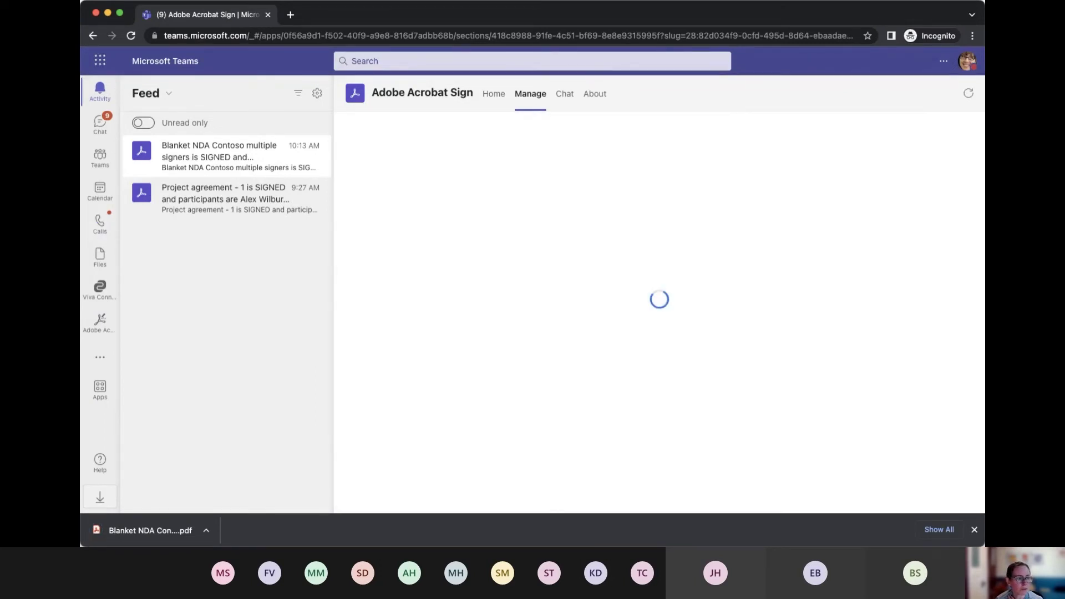
click(89, 326)
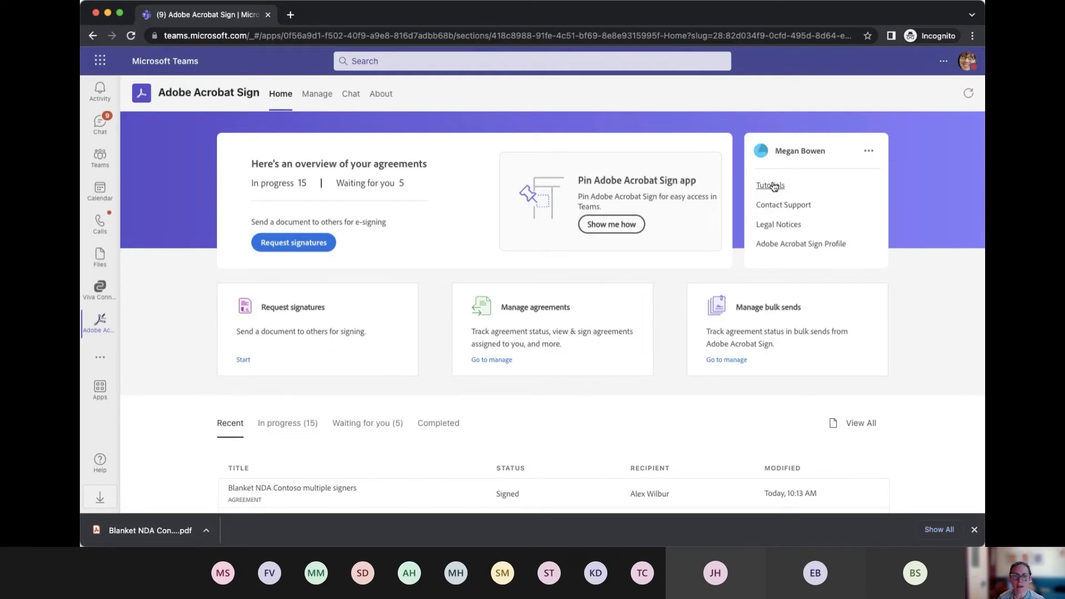
Step: Inspect the additional account options in Acrobat Sign and the recent files in Teams, then return to Acrobat Sign
click(870, 154)
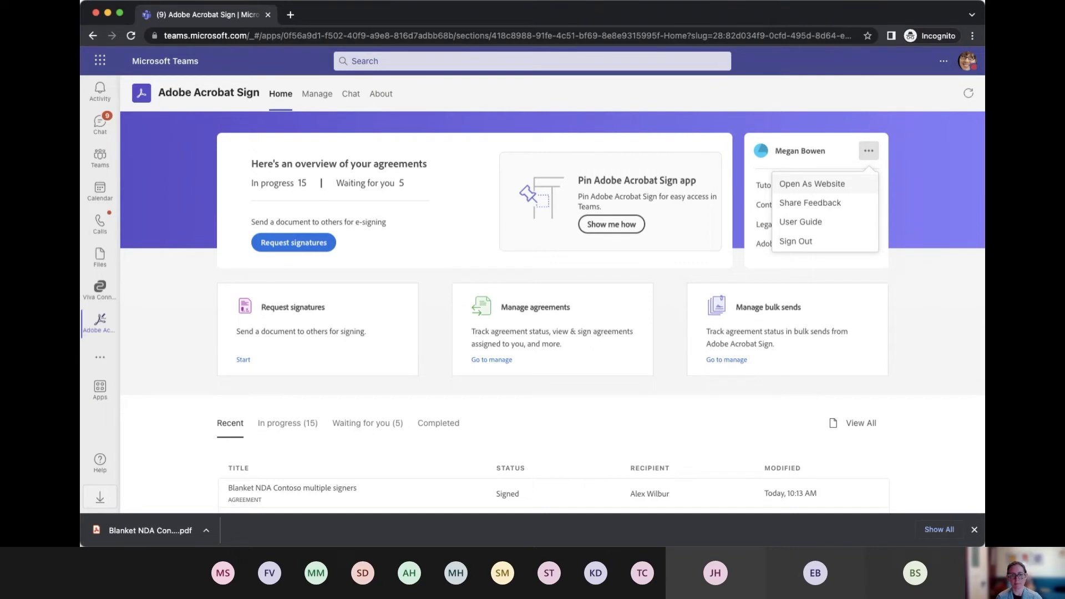
click(514, 101)
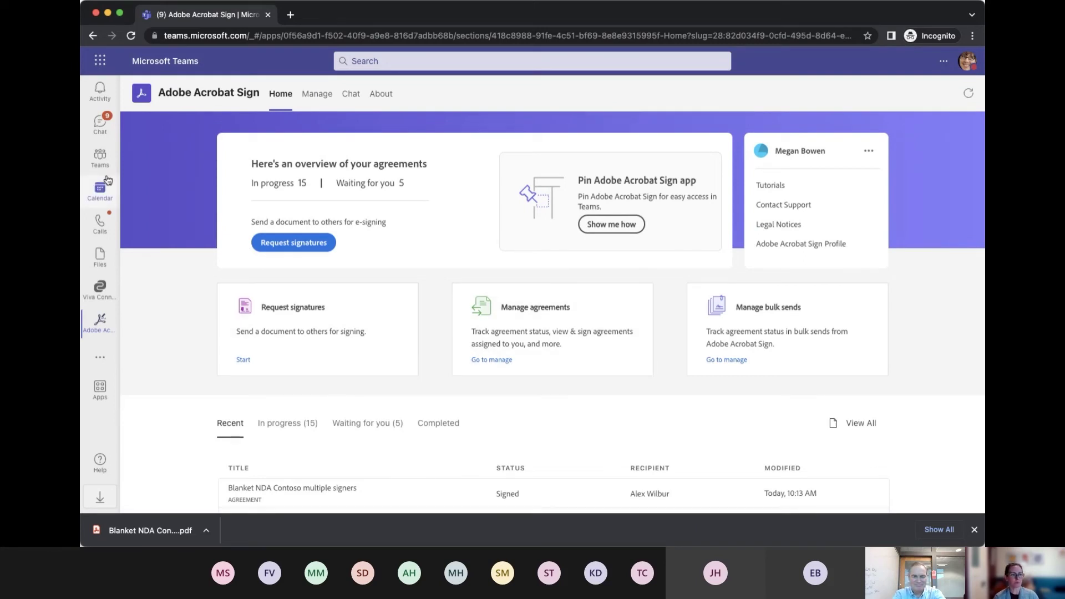
click(97, 264)
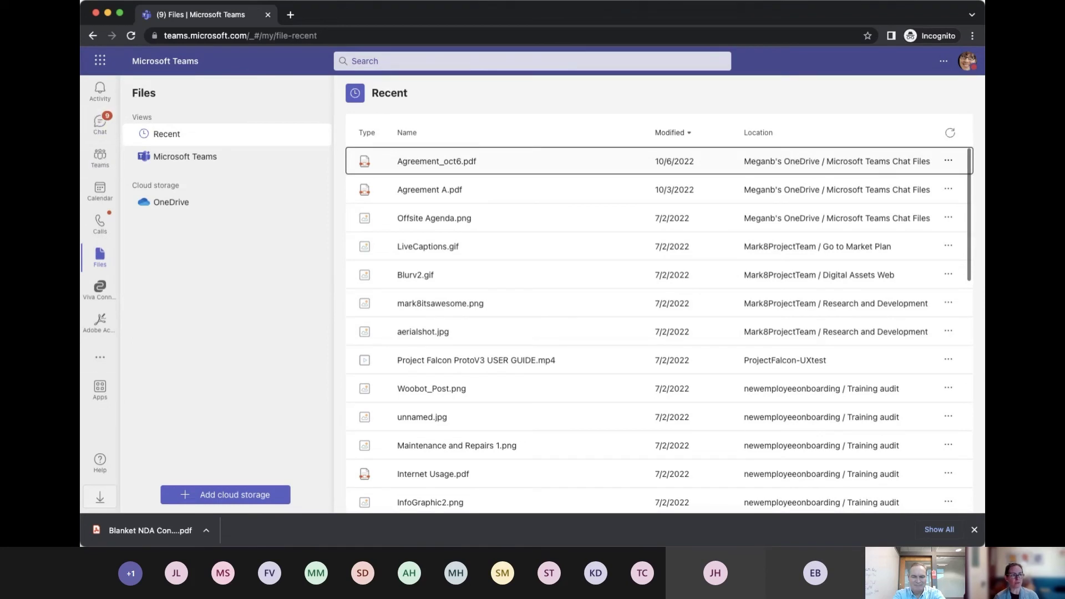
click(100, 325)
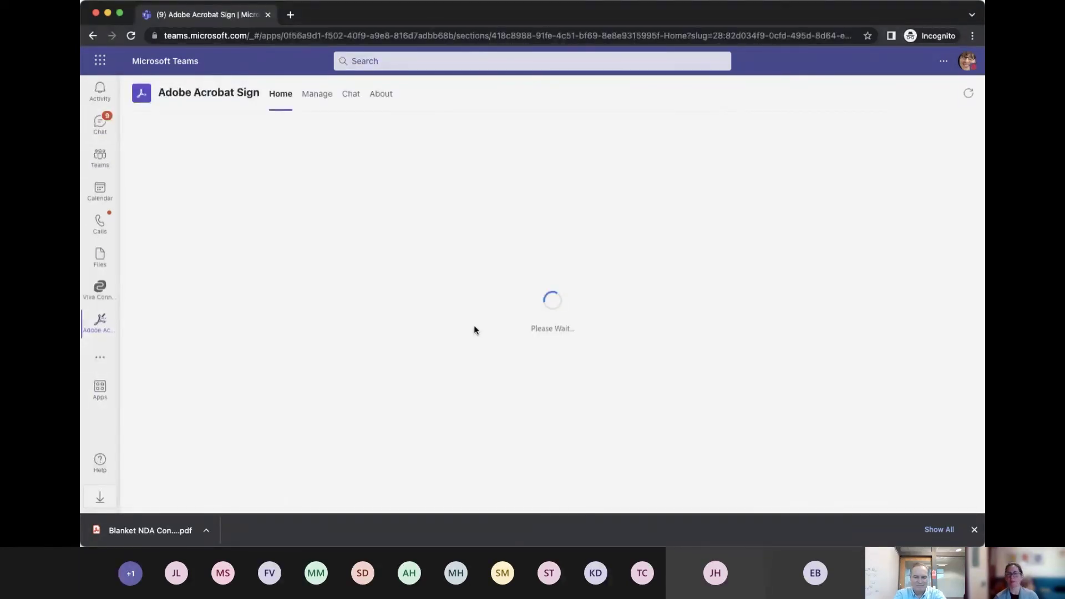